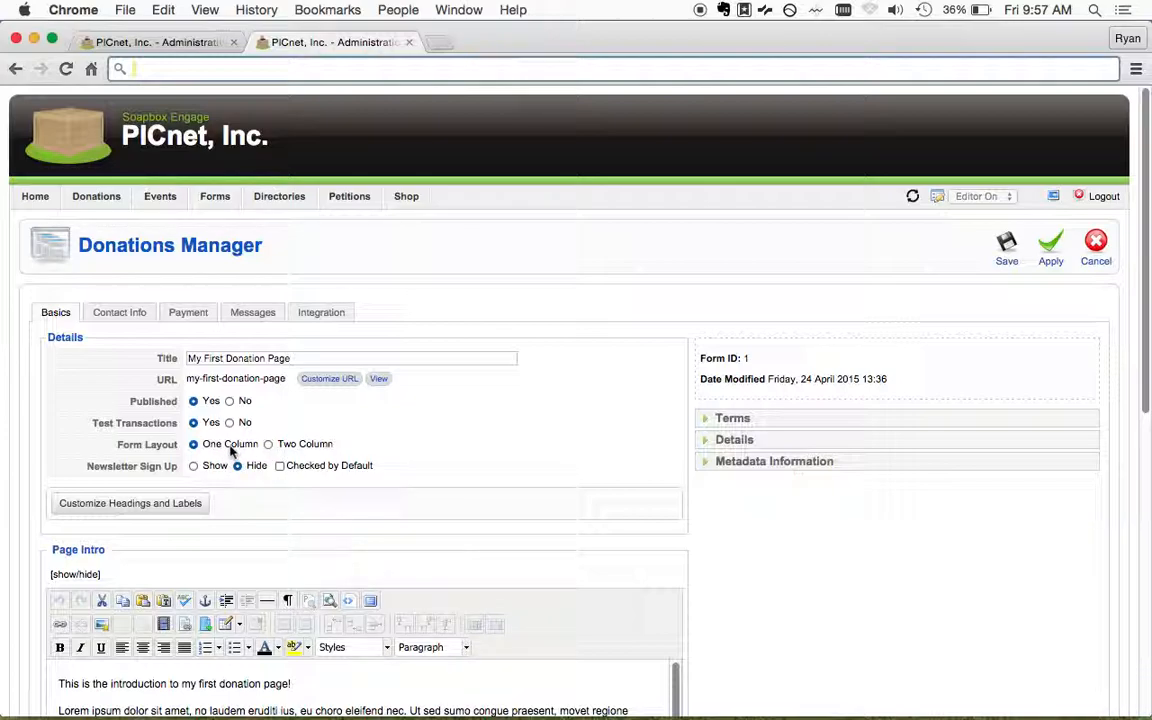
Step: Review the donation page's basic details, its intro and outro text, and the contact field settings
scroll(235, 452, down, 1)
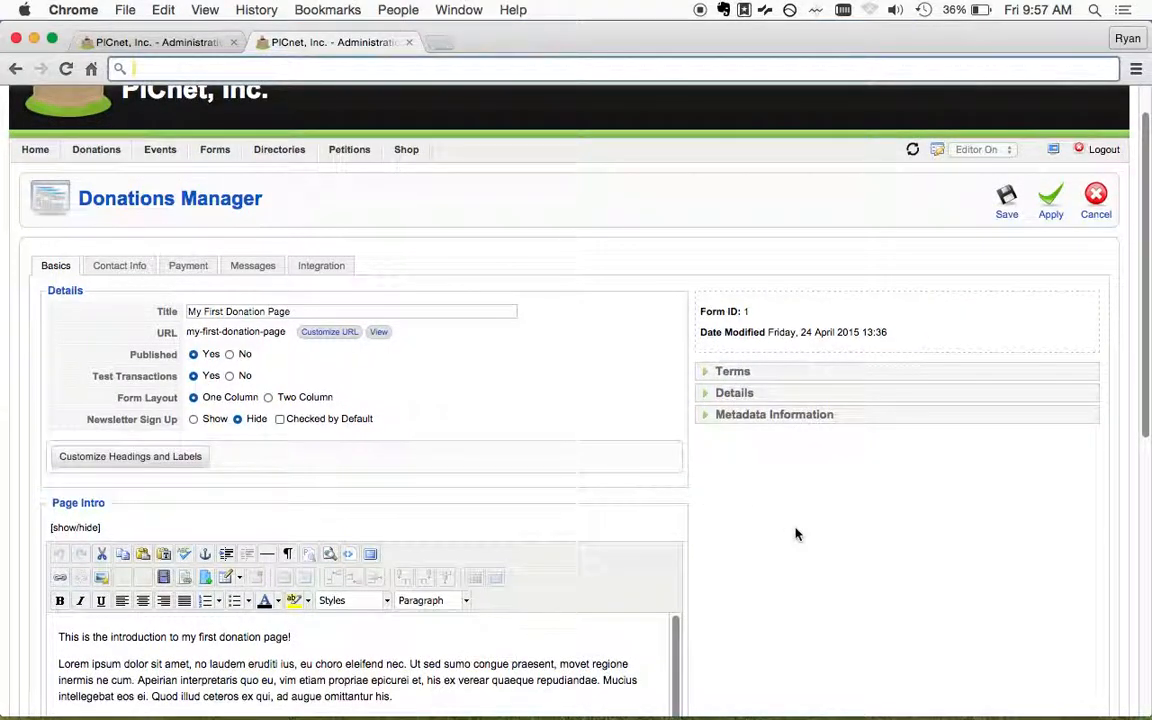
scroll(796, 534, down, 5)
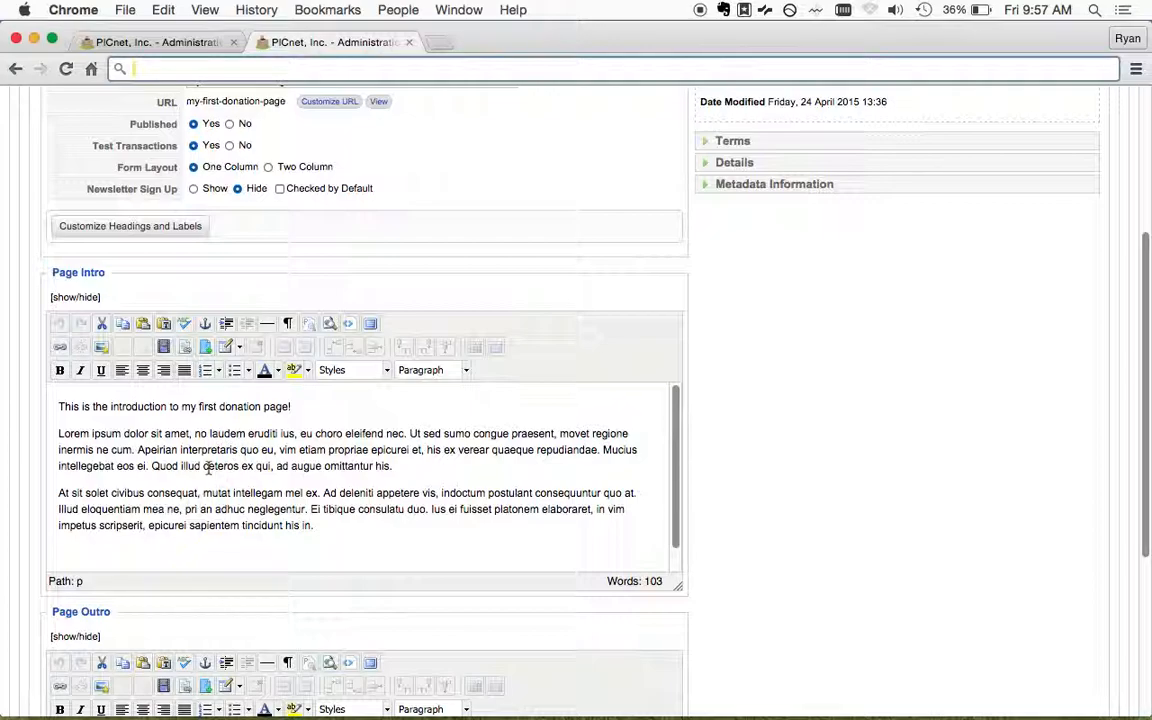
double_click(141, 407)
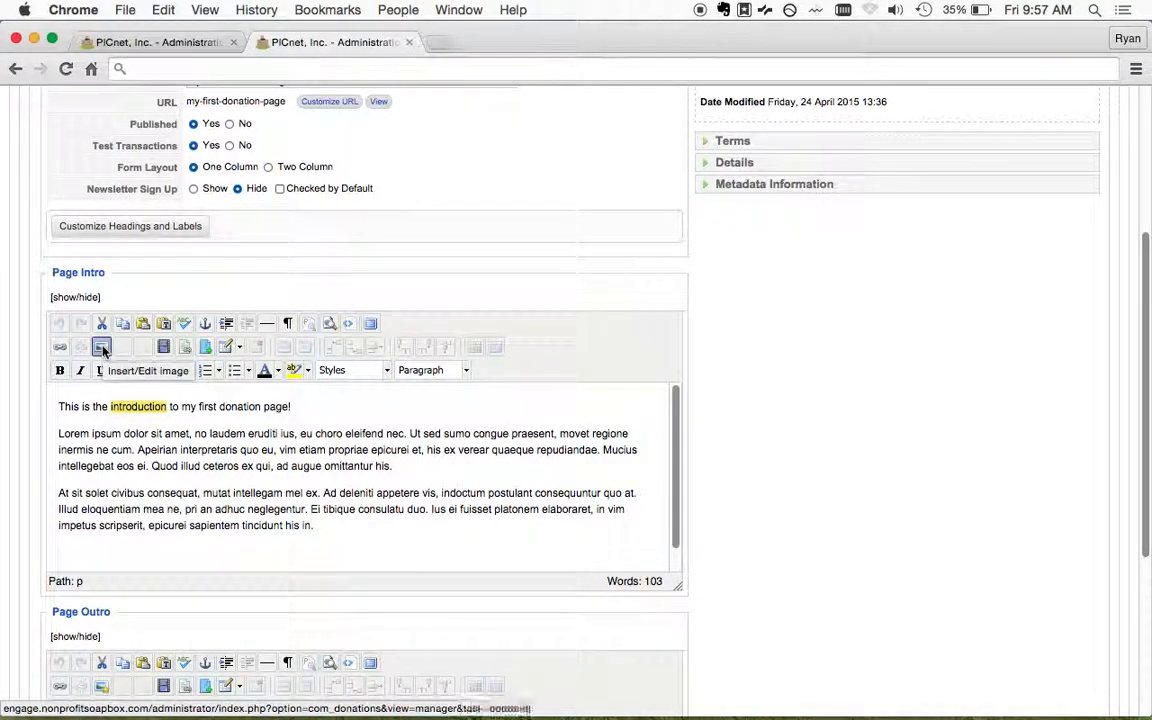
scroll(826, 363, down, 1)
scroll(826, 363, down, 5)
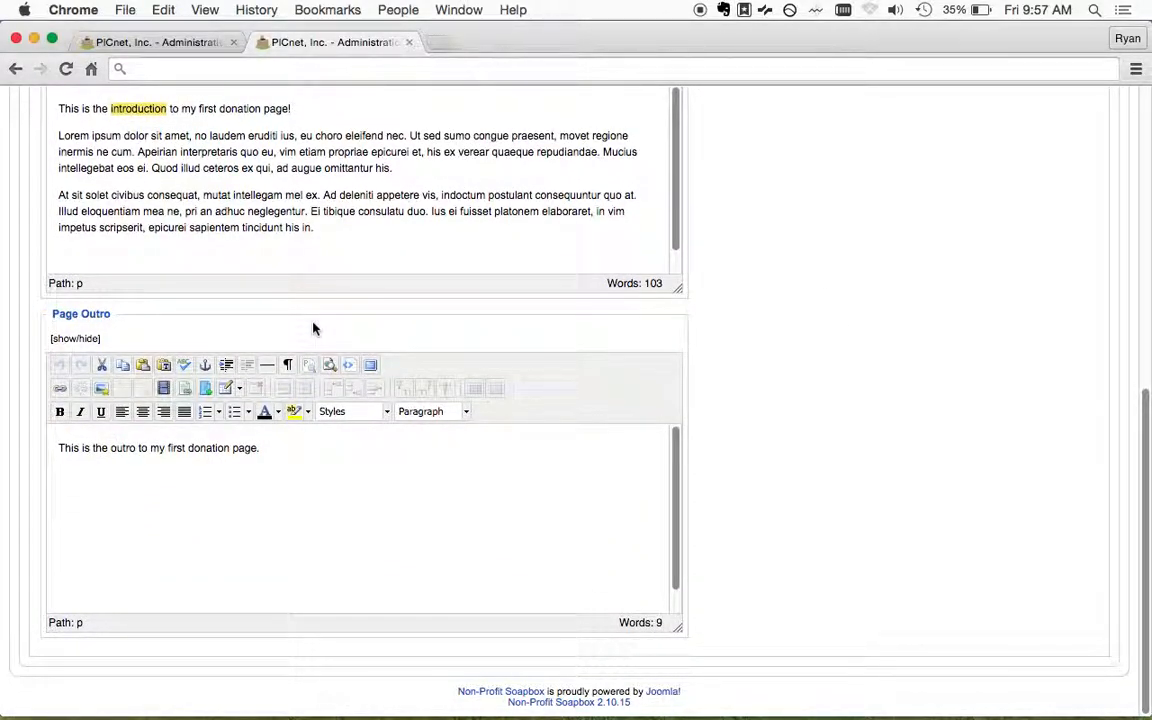
scroll(314, 329, up, 10)
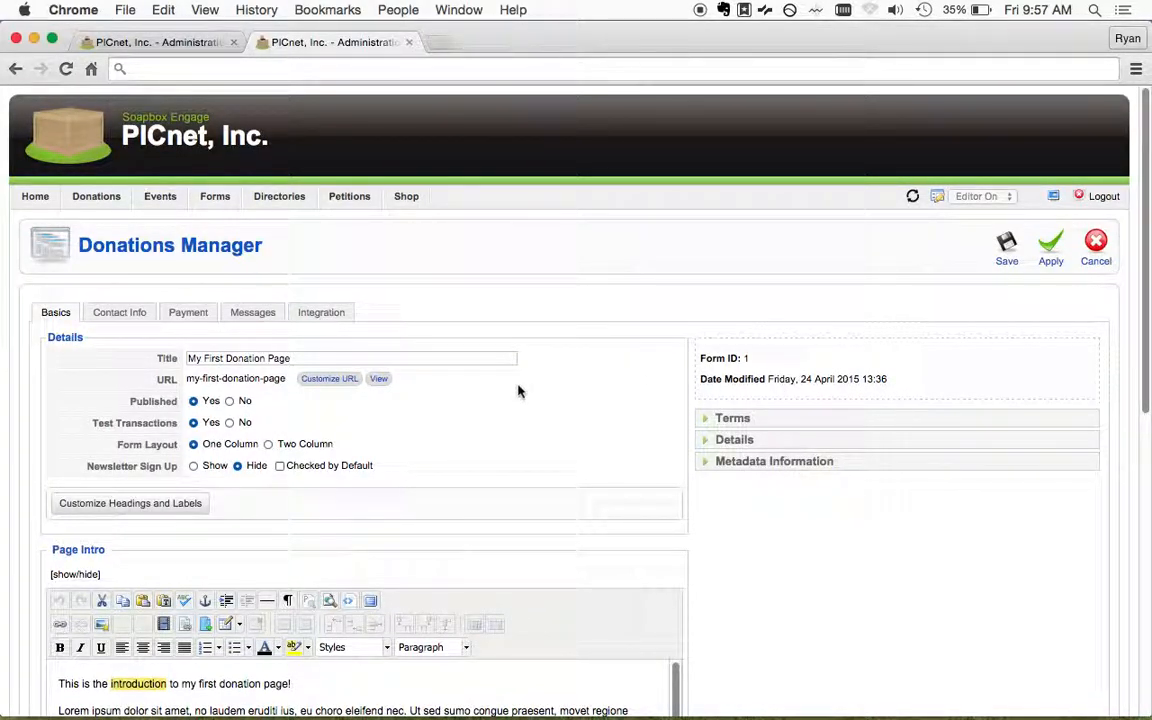
click(120, 314)
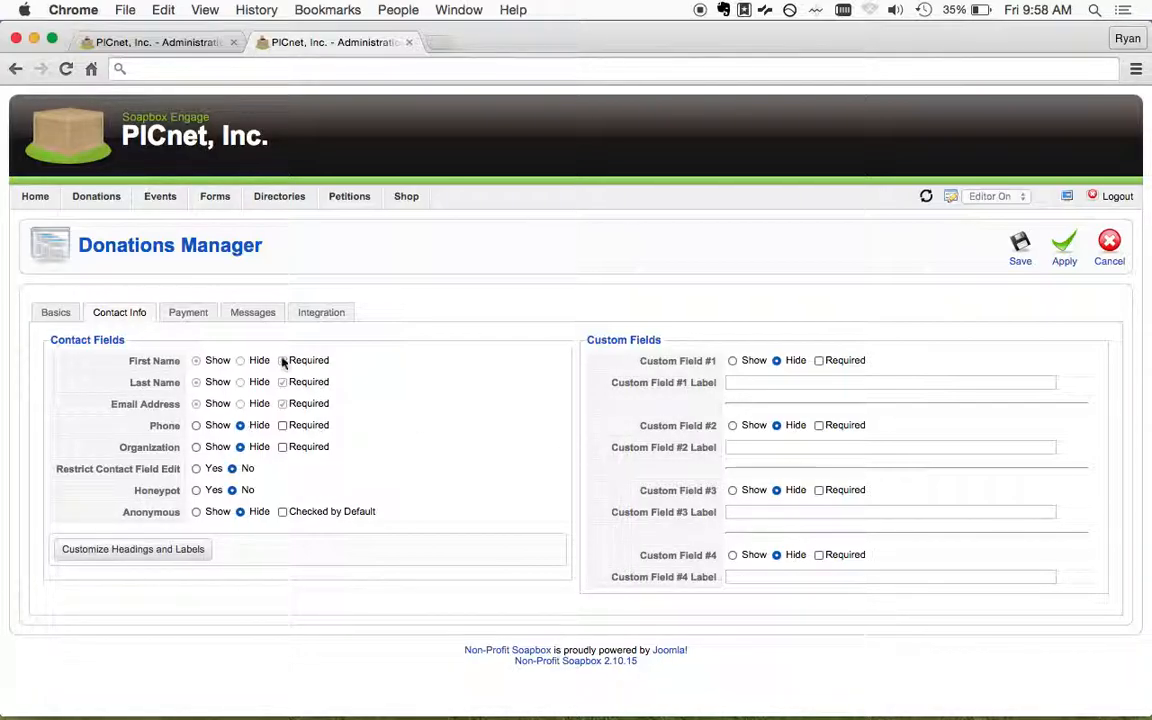
Step: Add predefined one-time payment amounts of 10, 30 and 50 to the donation form
click(190, 314)
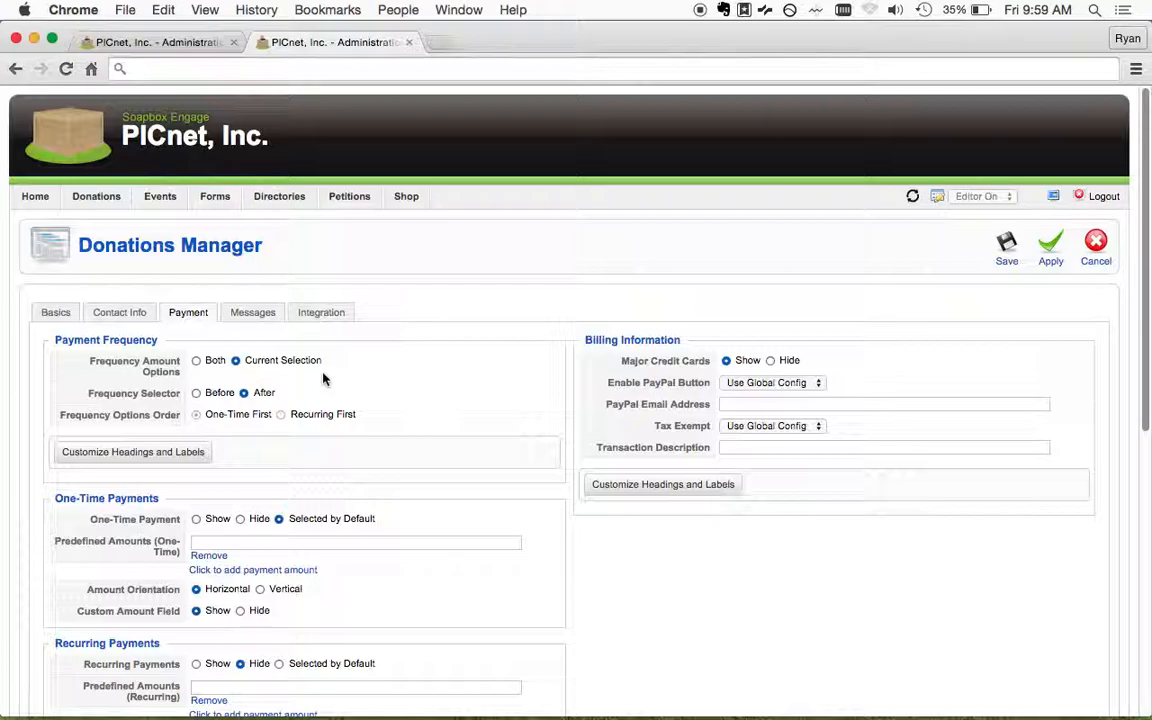
scroll(323, 378, down, 1)
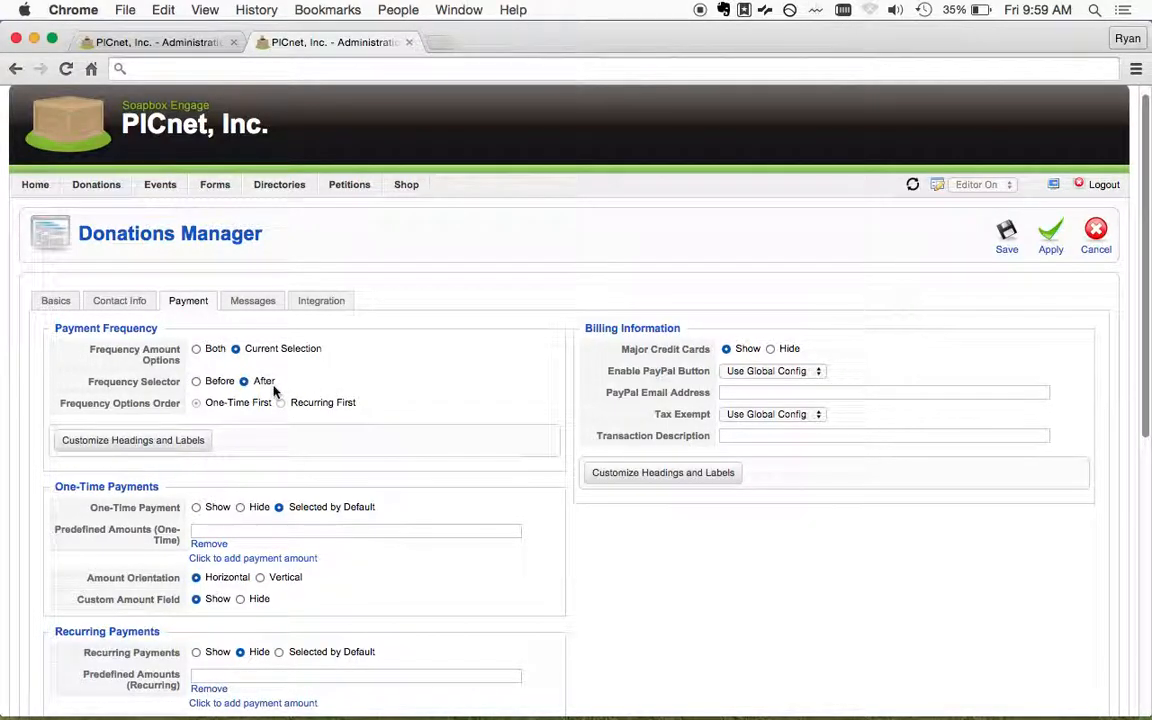
scroll(411, 377, down, 5)
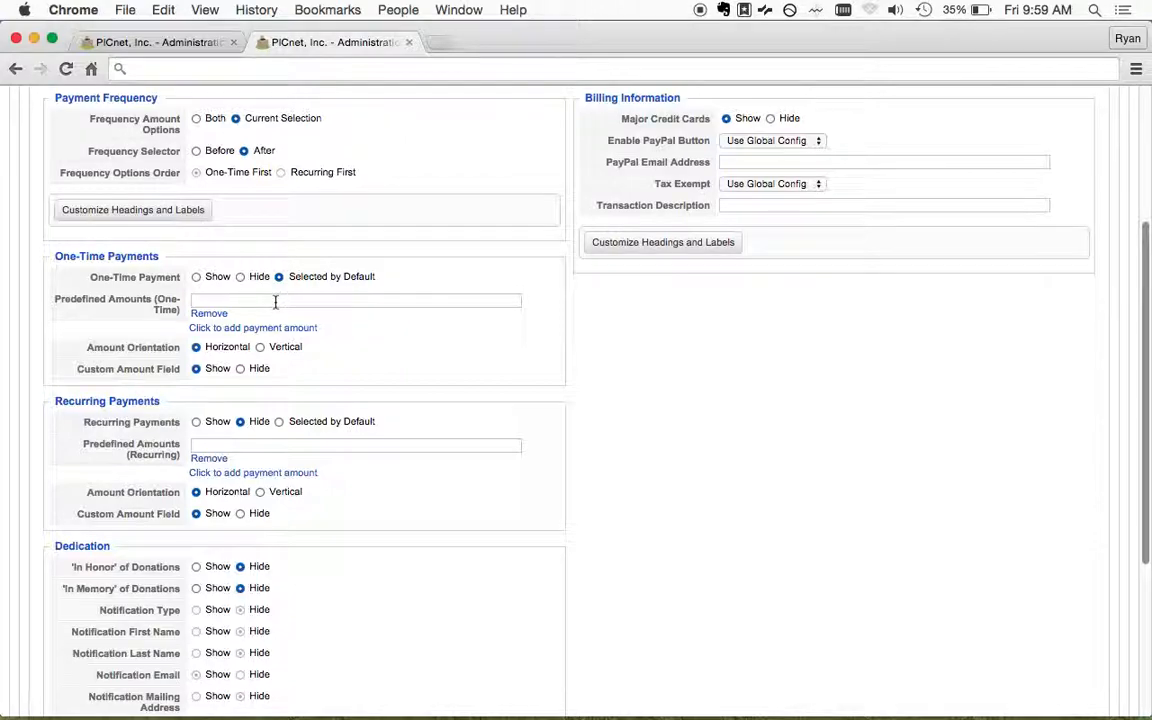
click(213, 302)
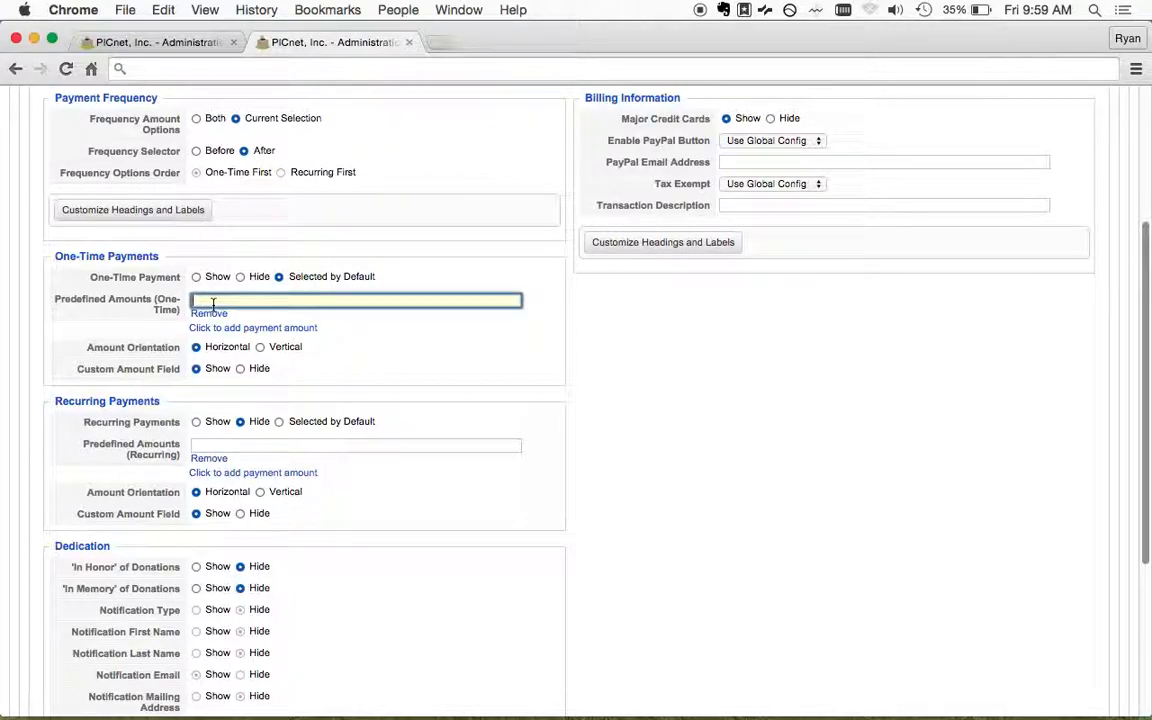
text(10)
click(275, 328)
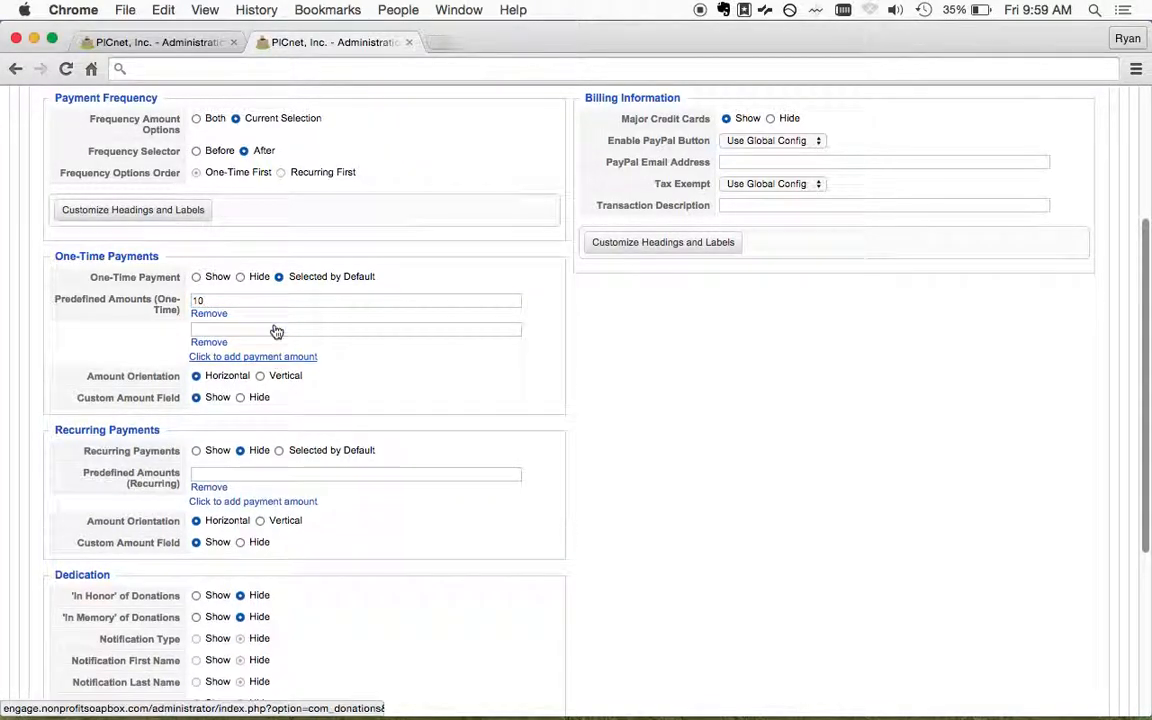
click(268, 327)
text(30)
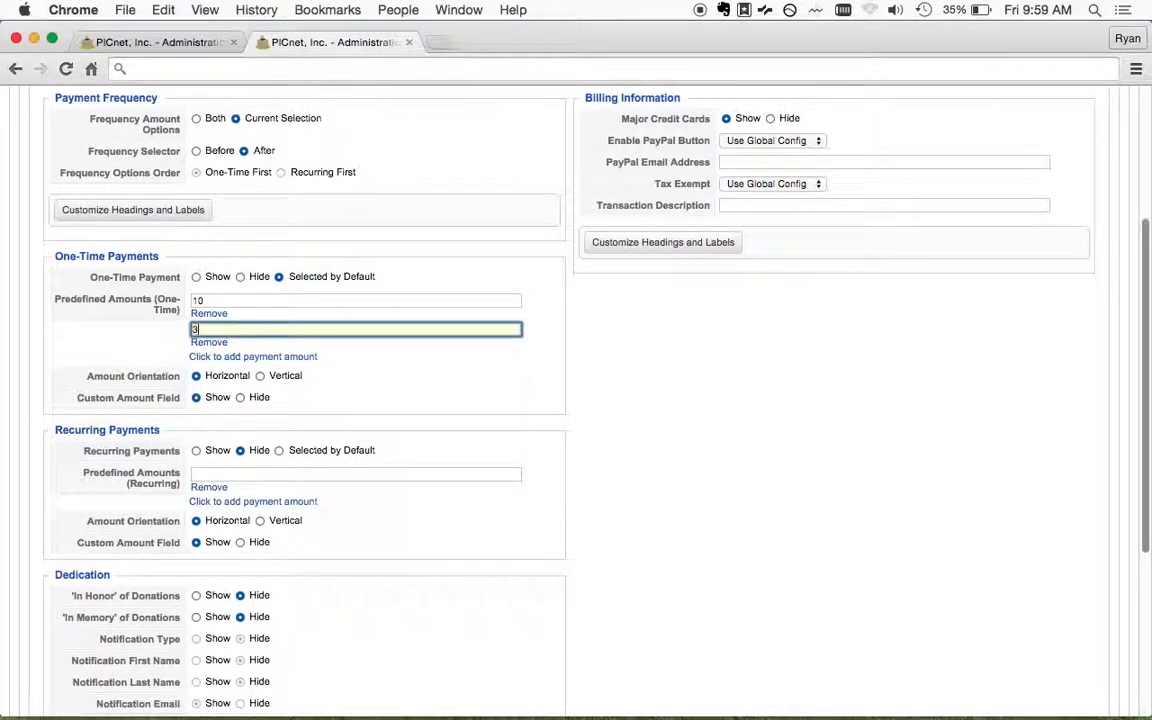
click(268, 357)
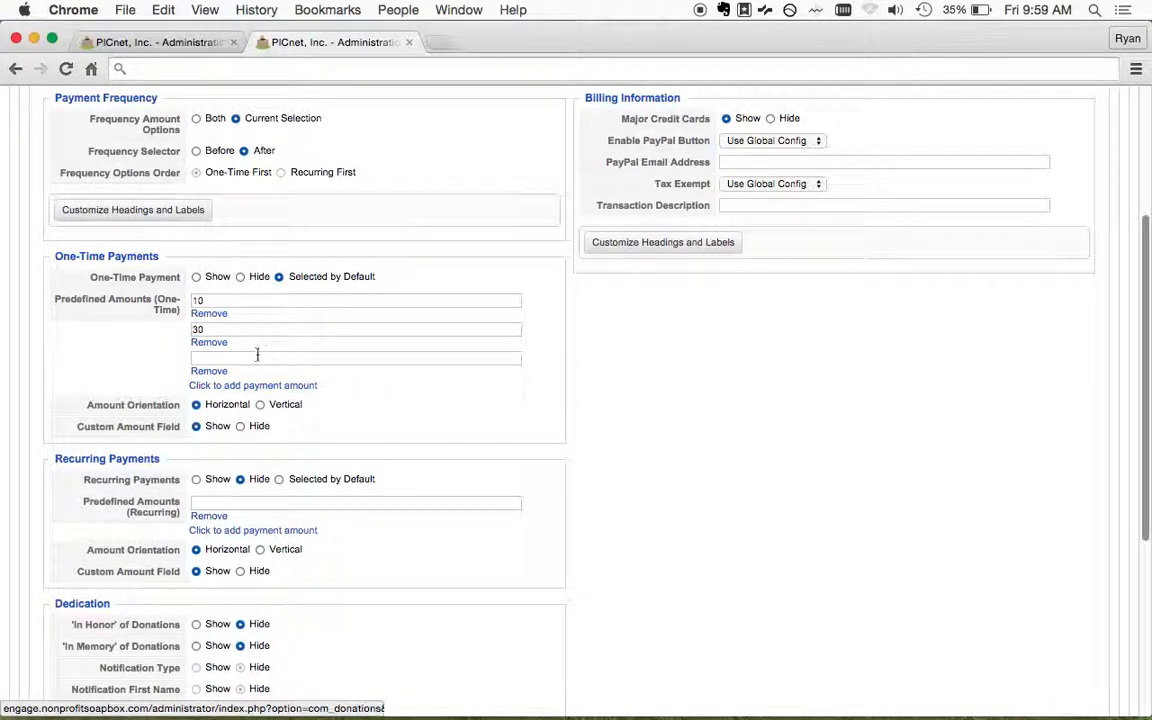
click(257, 357)
text(50)
click(441, 394)
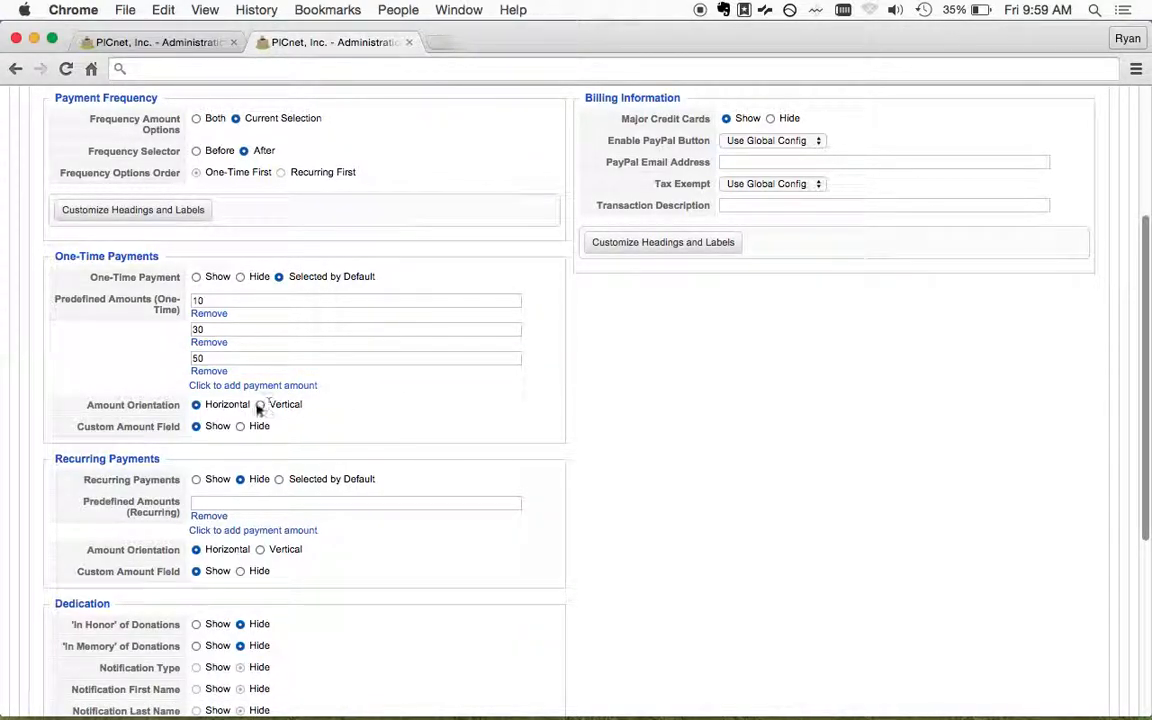
Step: Show recurring payments on the form and add predefined recurring amounts of 5, 20 and 50
click(196, 480)
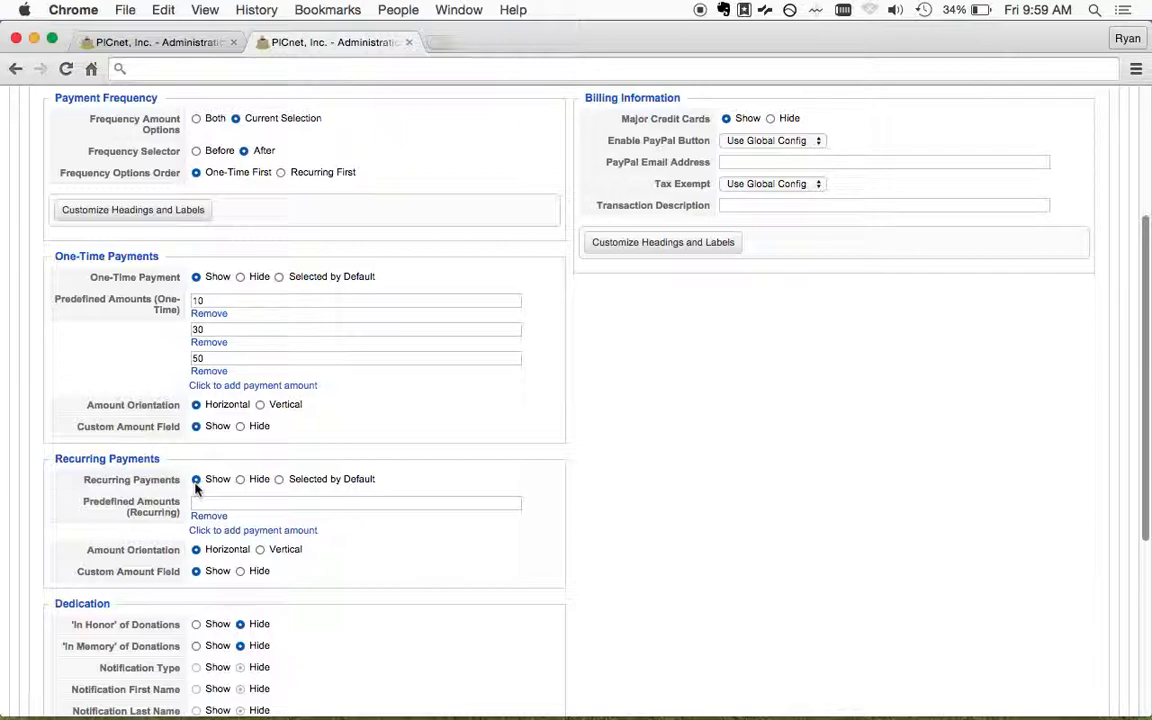
click(217, 502)
text(5)
click(231, 530)
click(234, 533)
text(20)
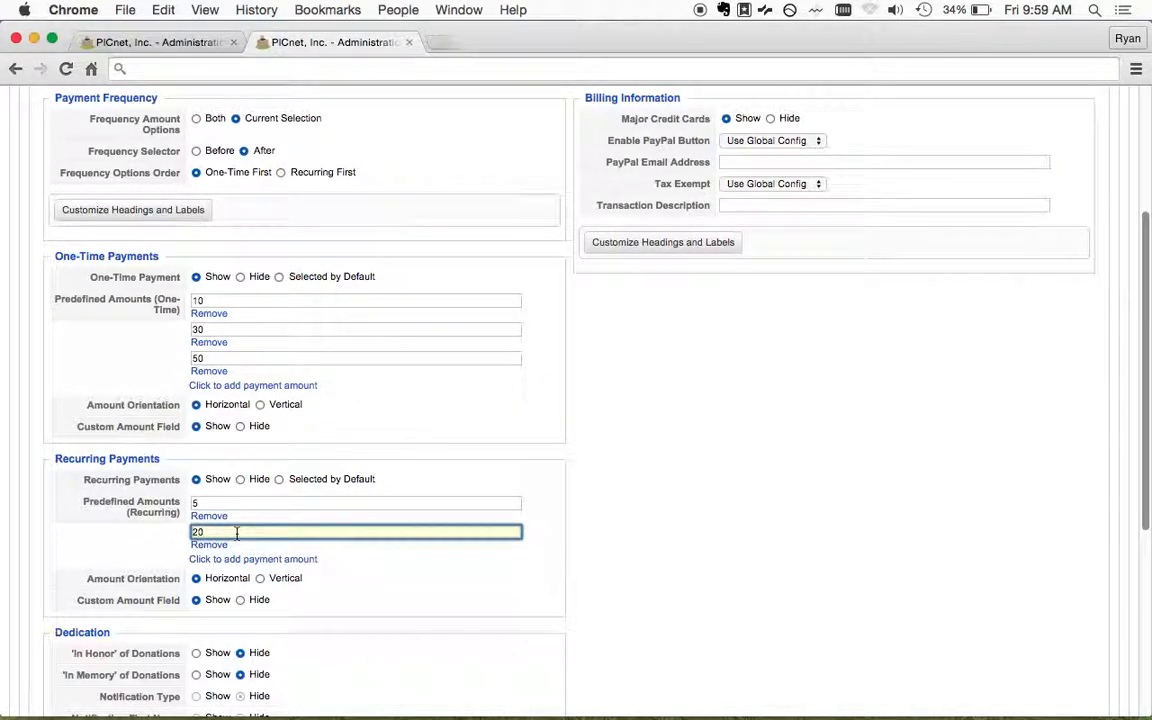
click(226, 560)
click(227, 561)
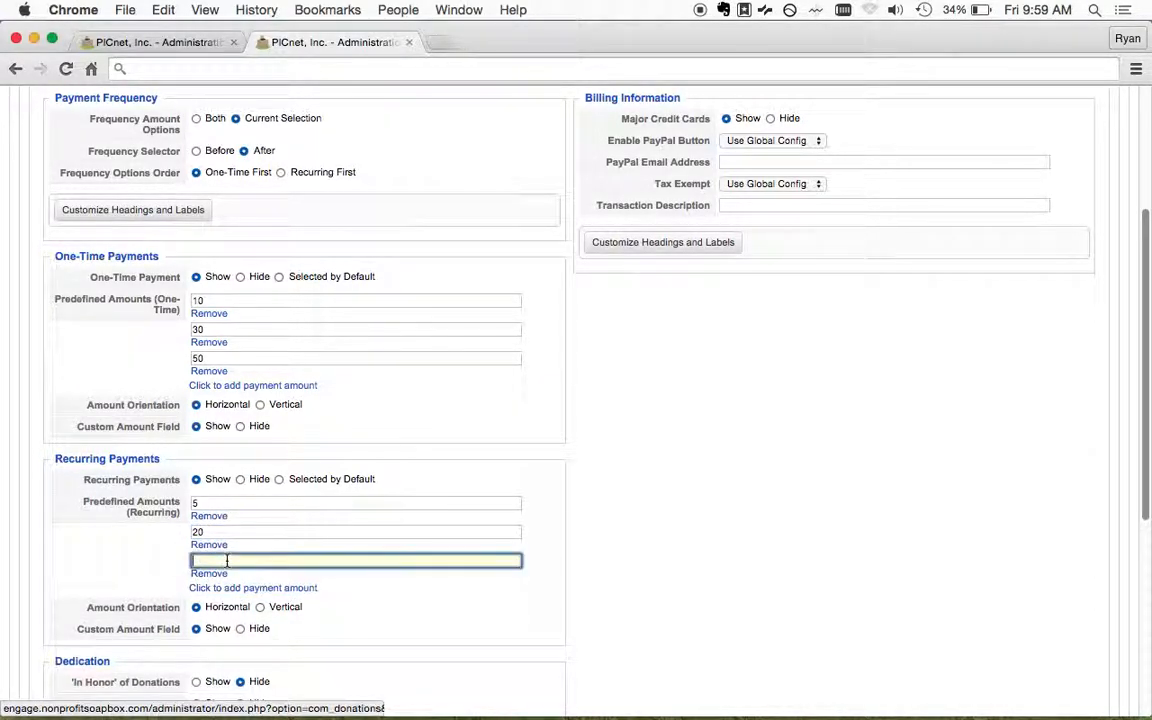
text(50)
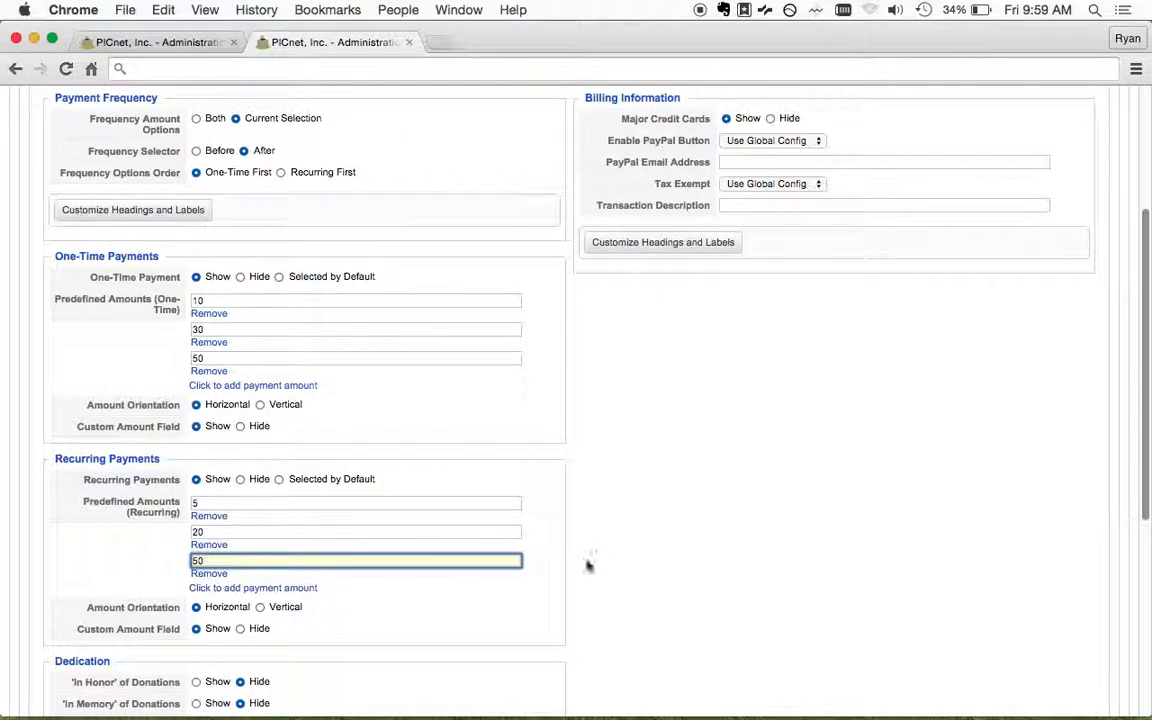
click(287, 620)
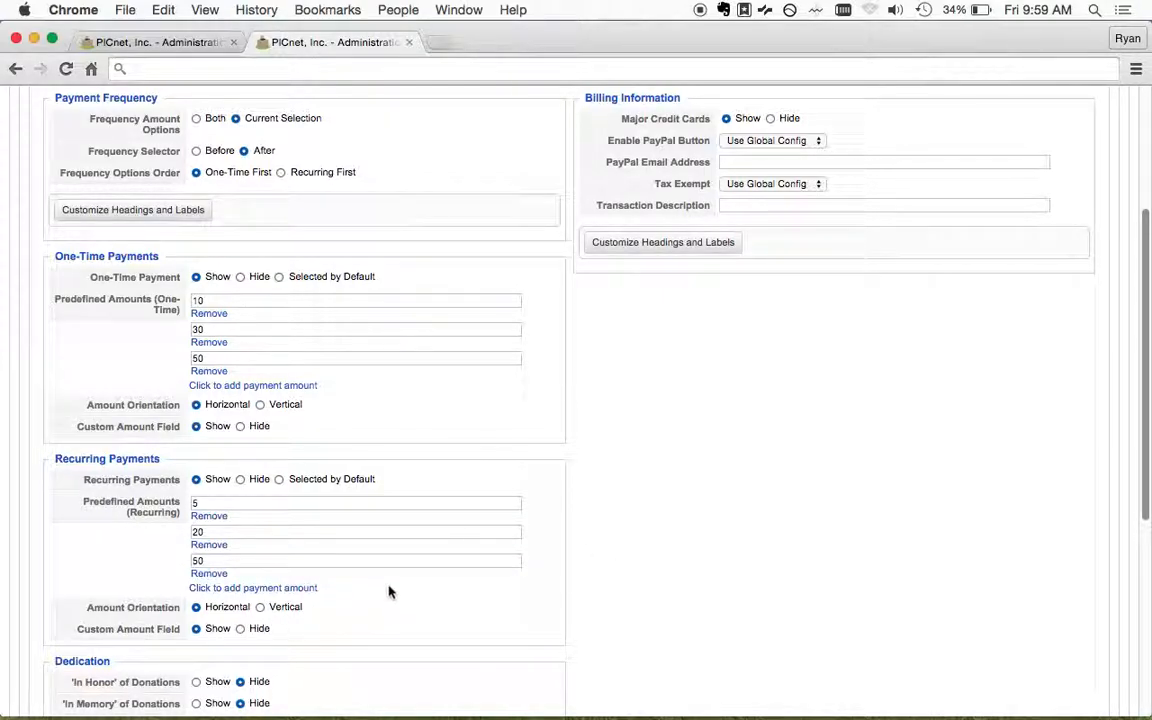
Step: Examine the dedication options for in-honor and in-memory donations in the payment settings
scroll(388, 591, down, 3)
scroll(389, 591, down, 5)
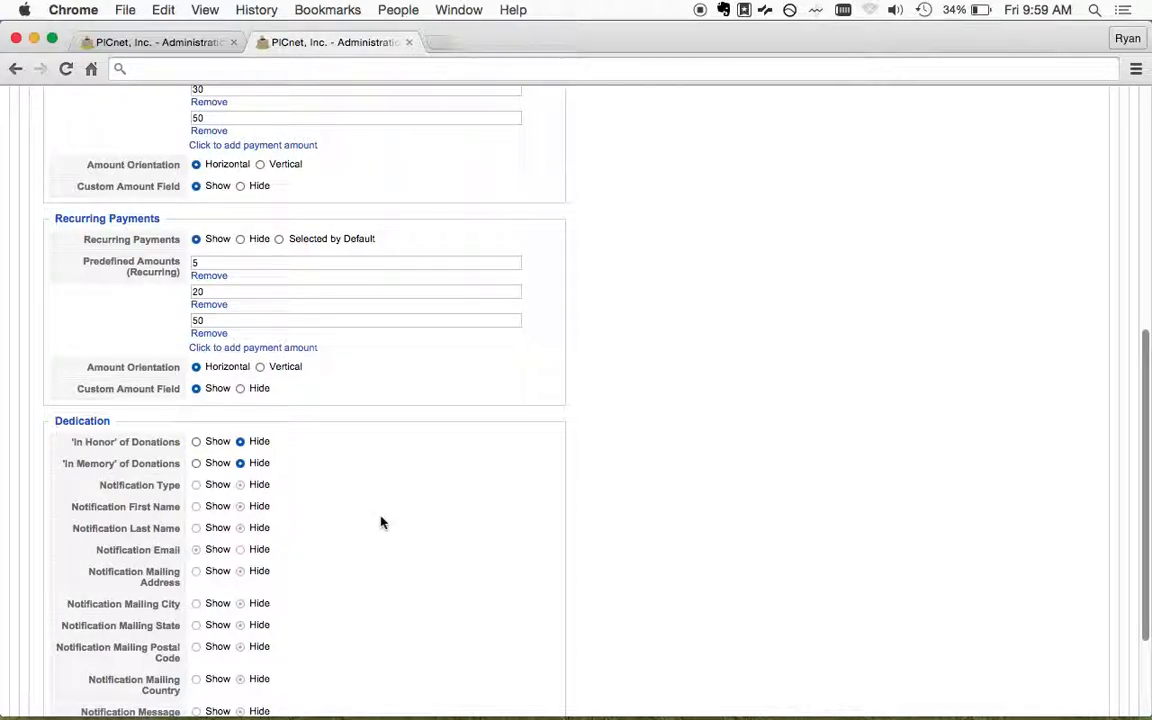
scroll(380, 522, down, 4)
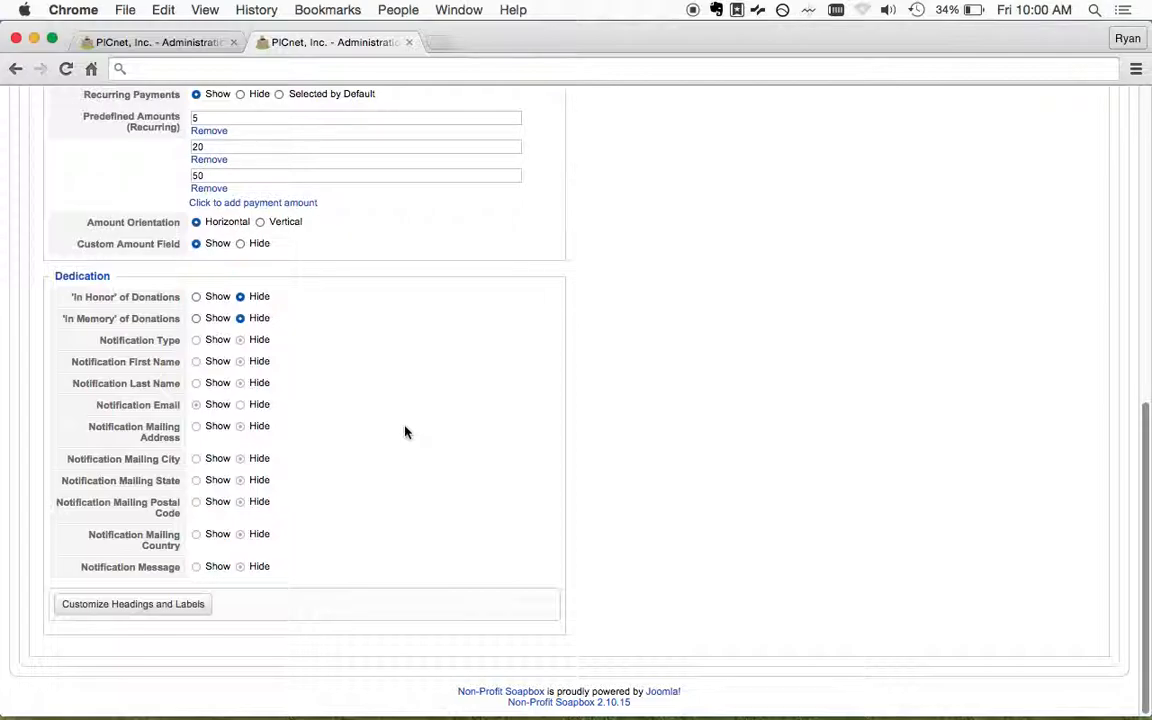
scroll(758, 411, up, 10)
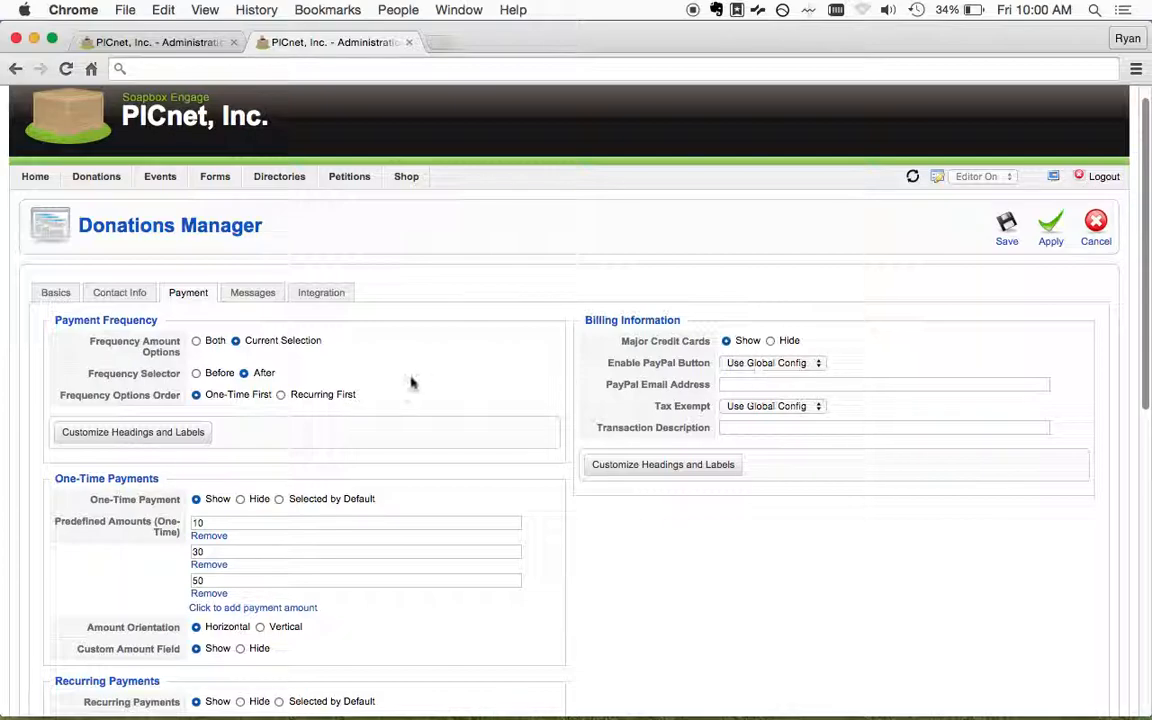
Step: Review the confirmation email's sender, subject and text, the redirect options, and the thank-you page's title and text
click(256, 296)
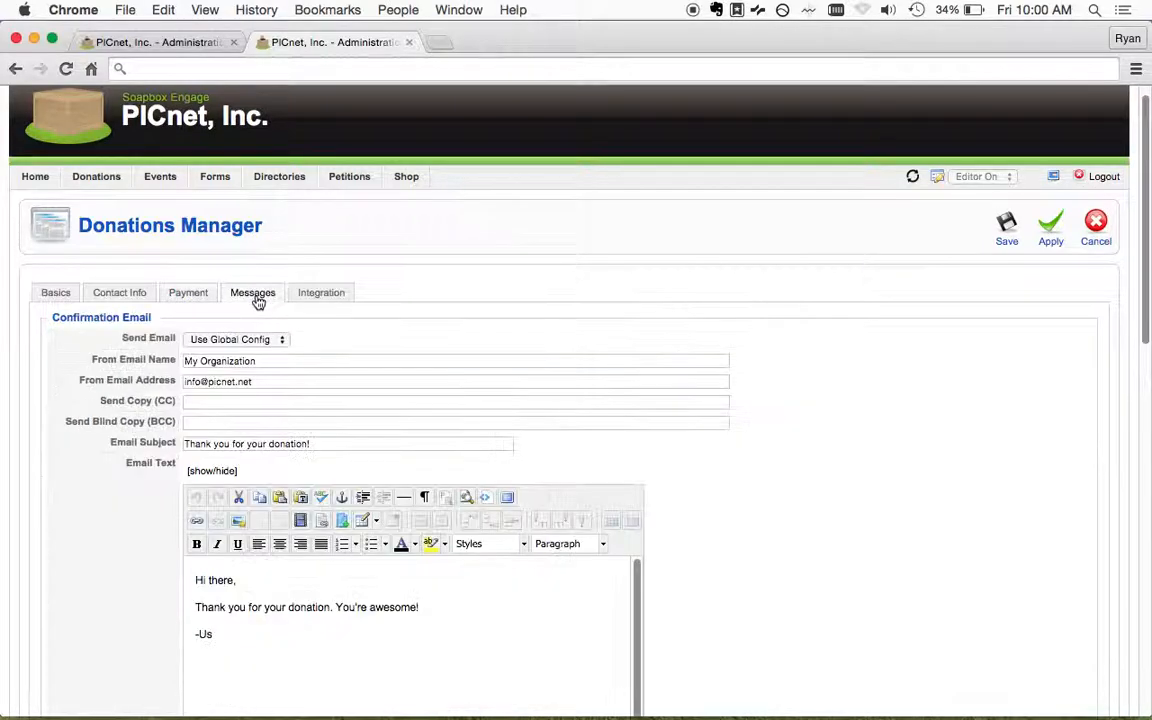
click(277, 361)
key(super+a)
click(373, 342)
click(278, 443)
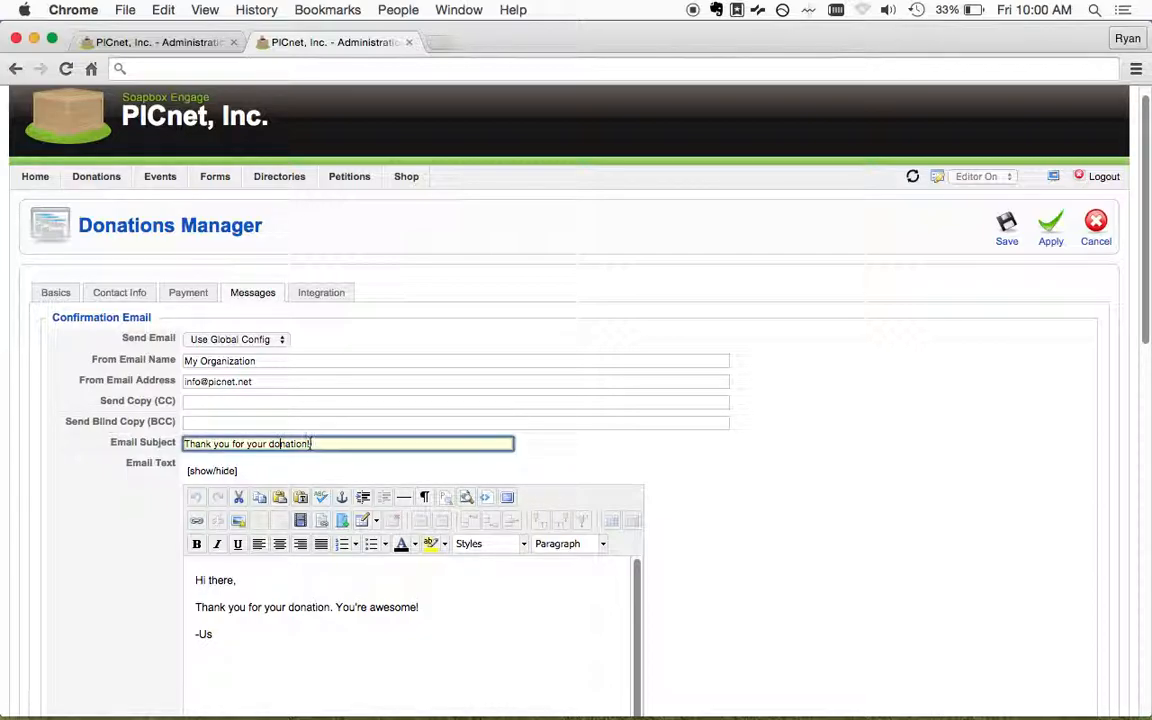
click(313, 607)
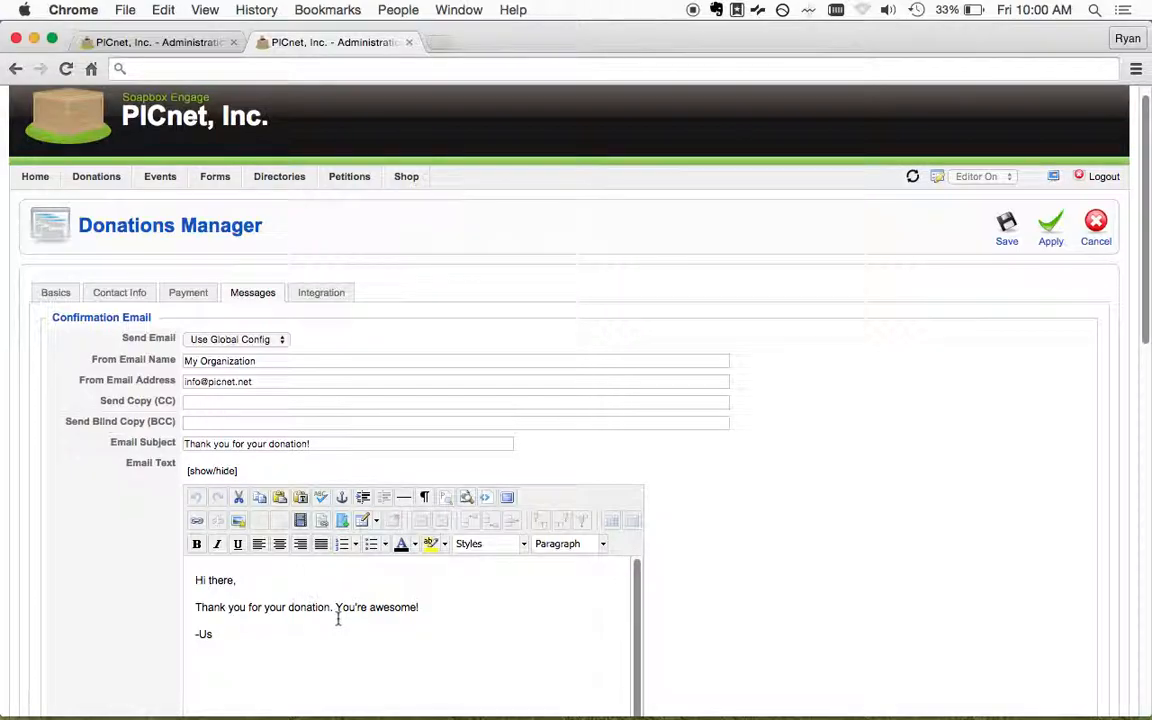
scroll(855, 502, down, 10)
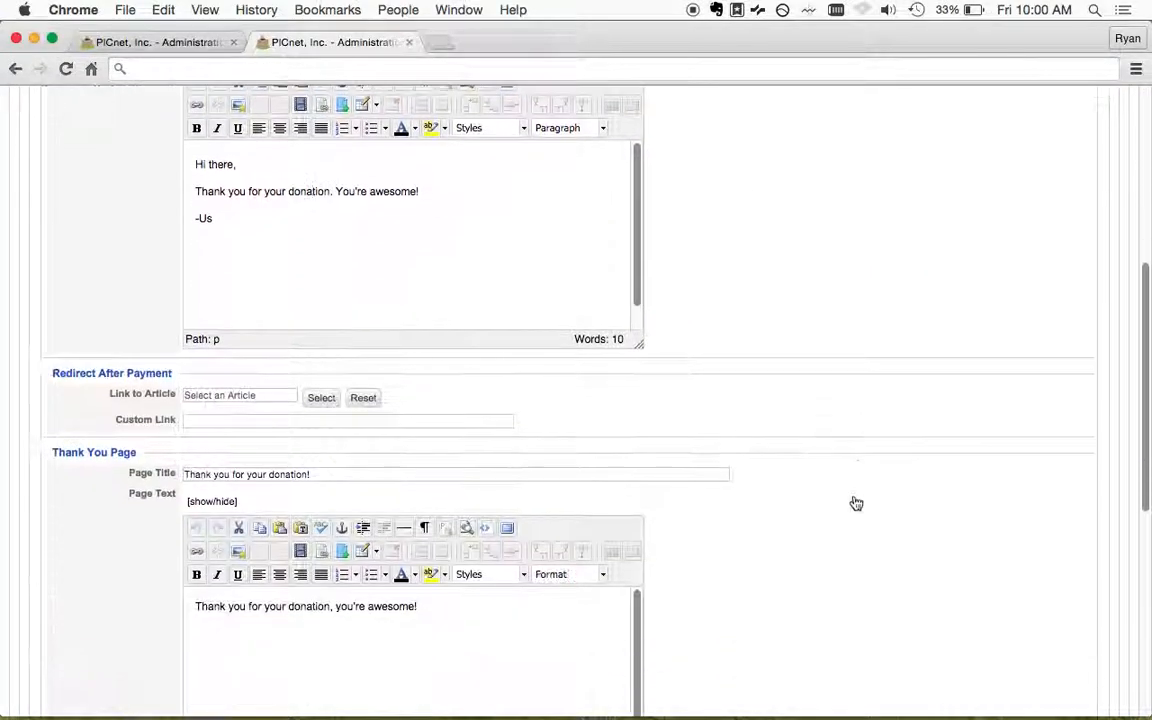
scroll(855, 502, down, 3)
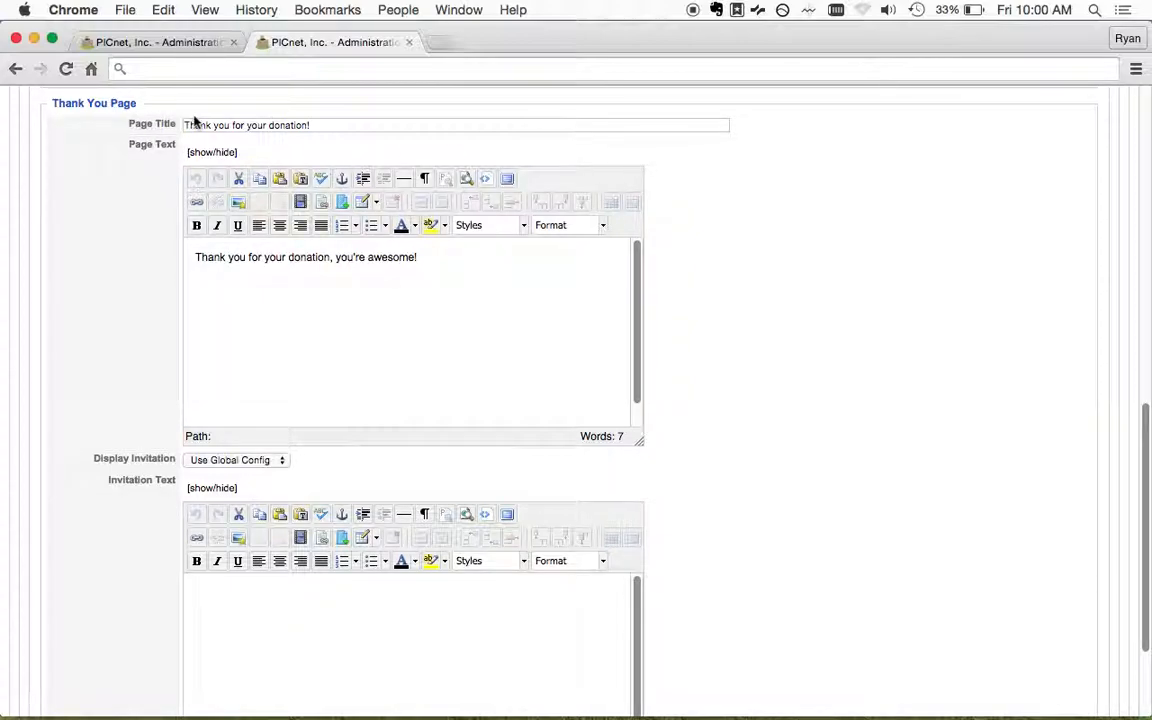
click(262, 122)
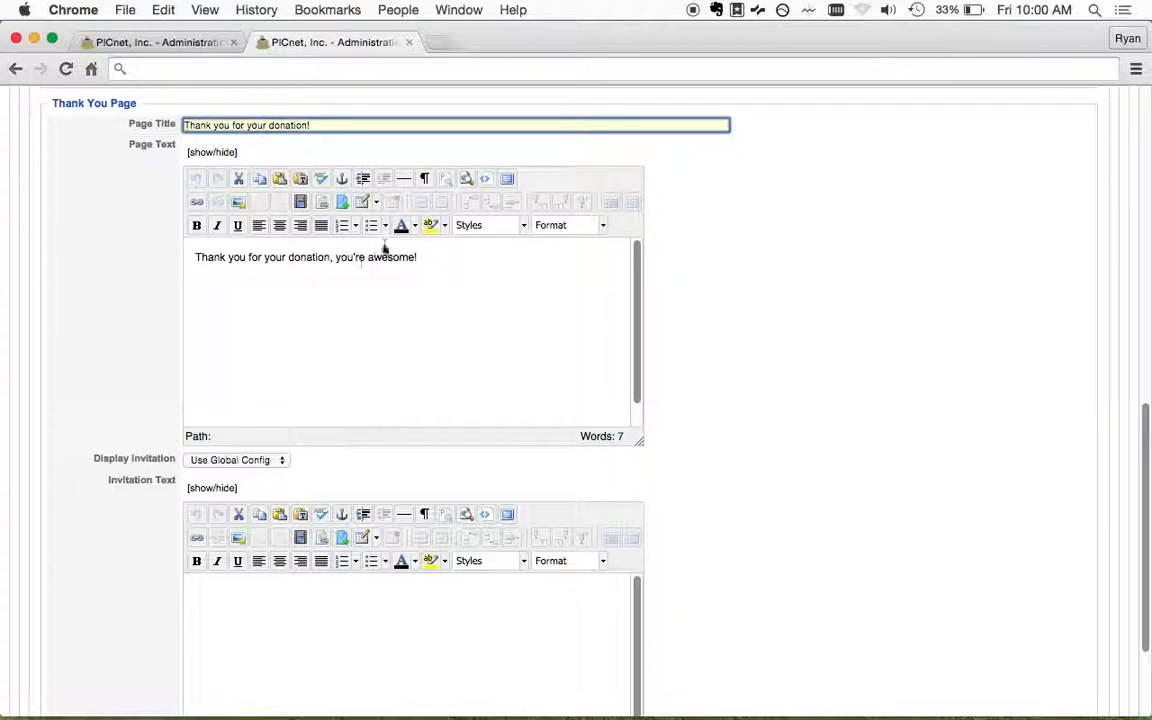
click(355, 270)
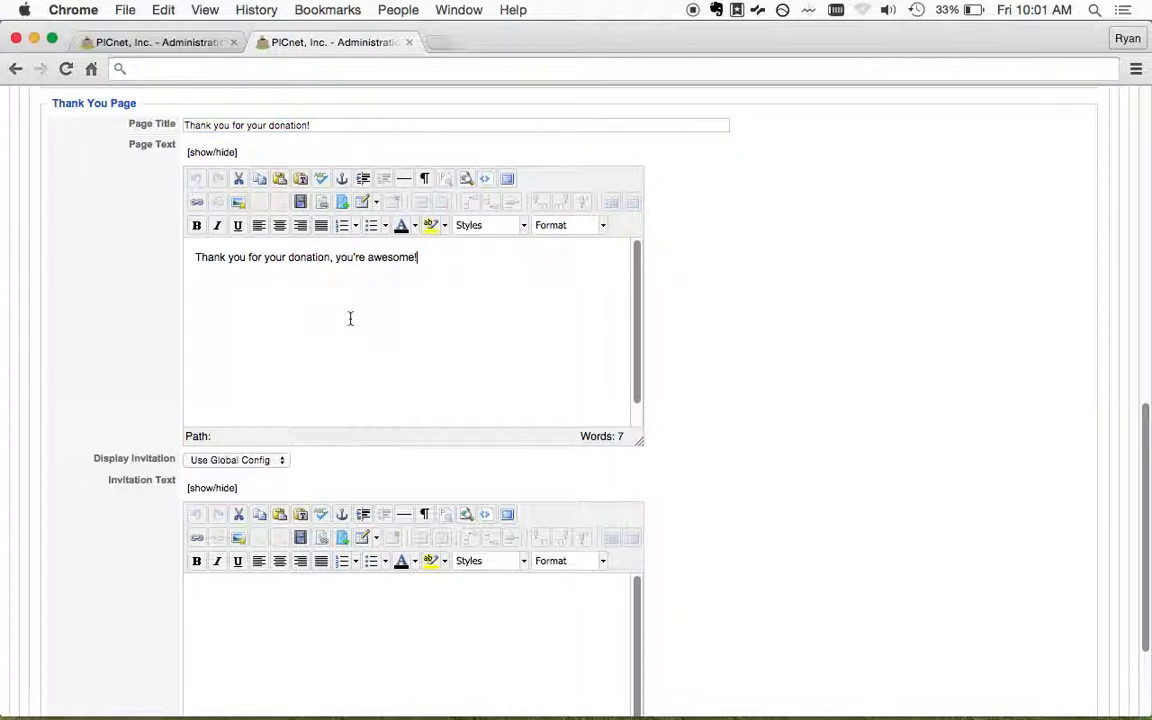
double_click(210, 258)
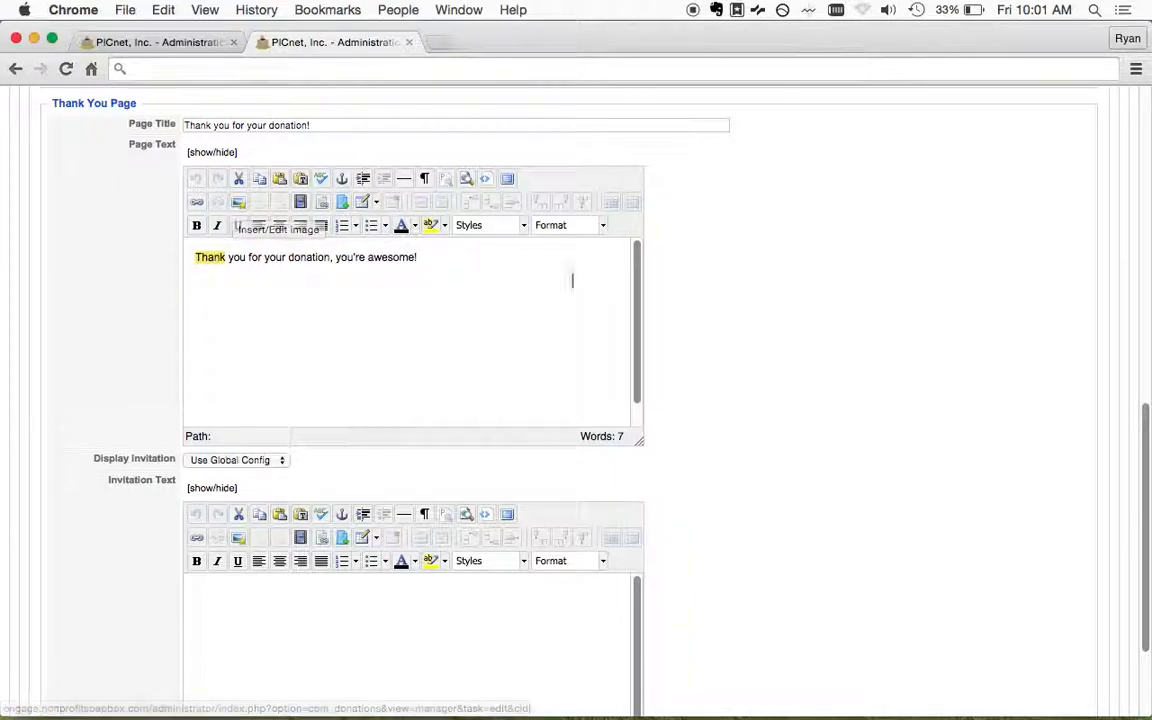
scroll(823, 321, up, 15)
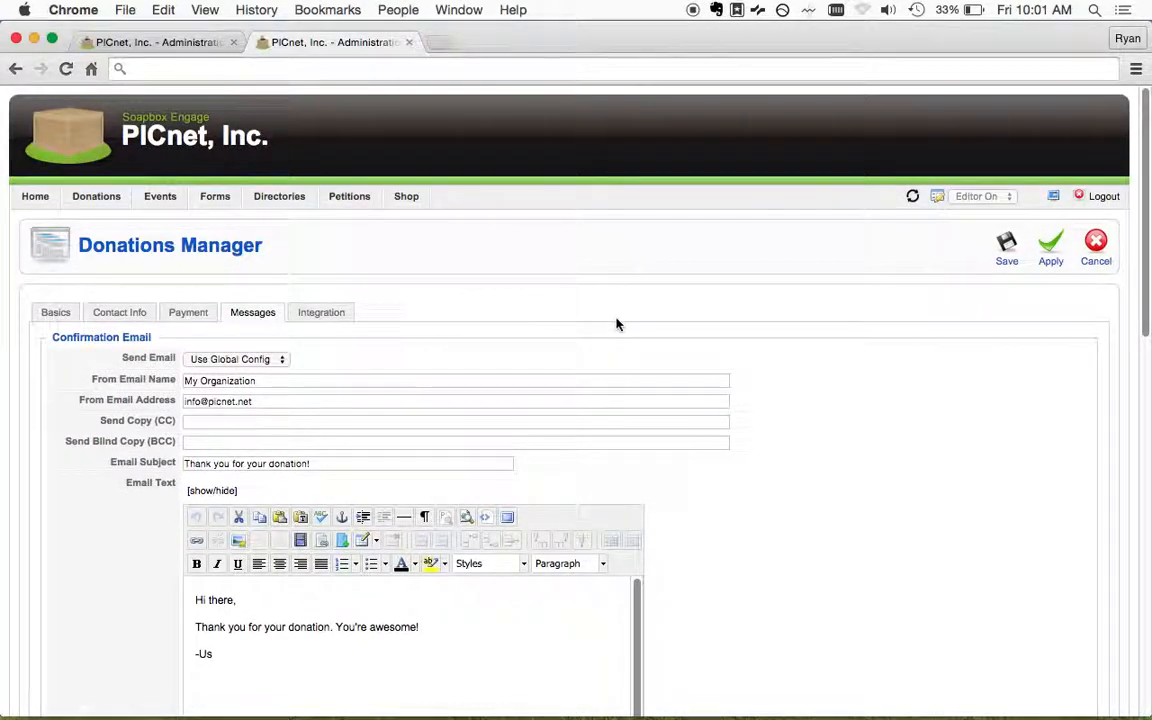
Step: Set the form's Salesforce Integration to On
click(334, 321)
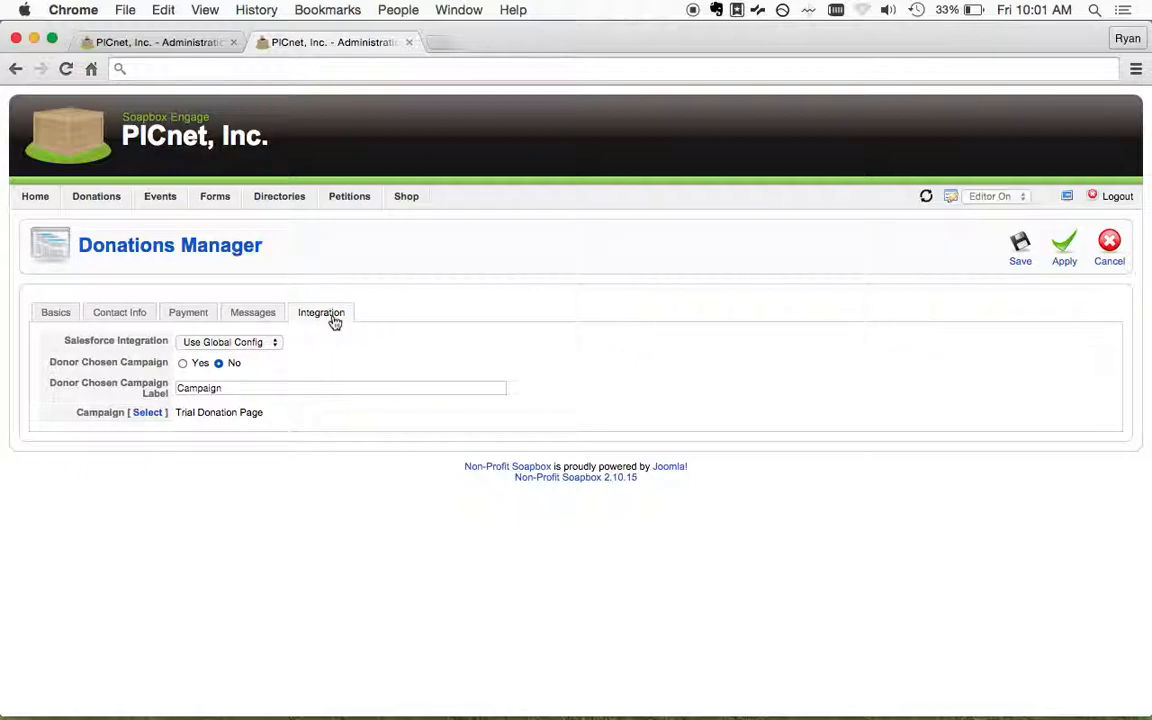
click(273, 342)
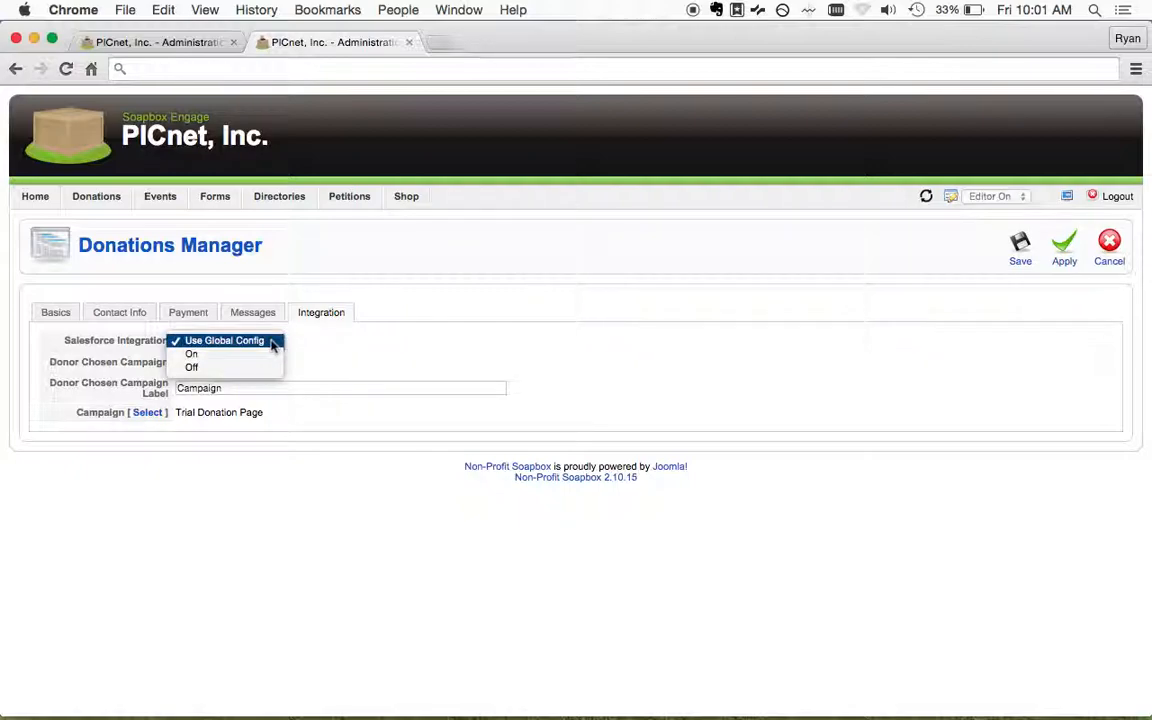
click(245, 358)
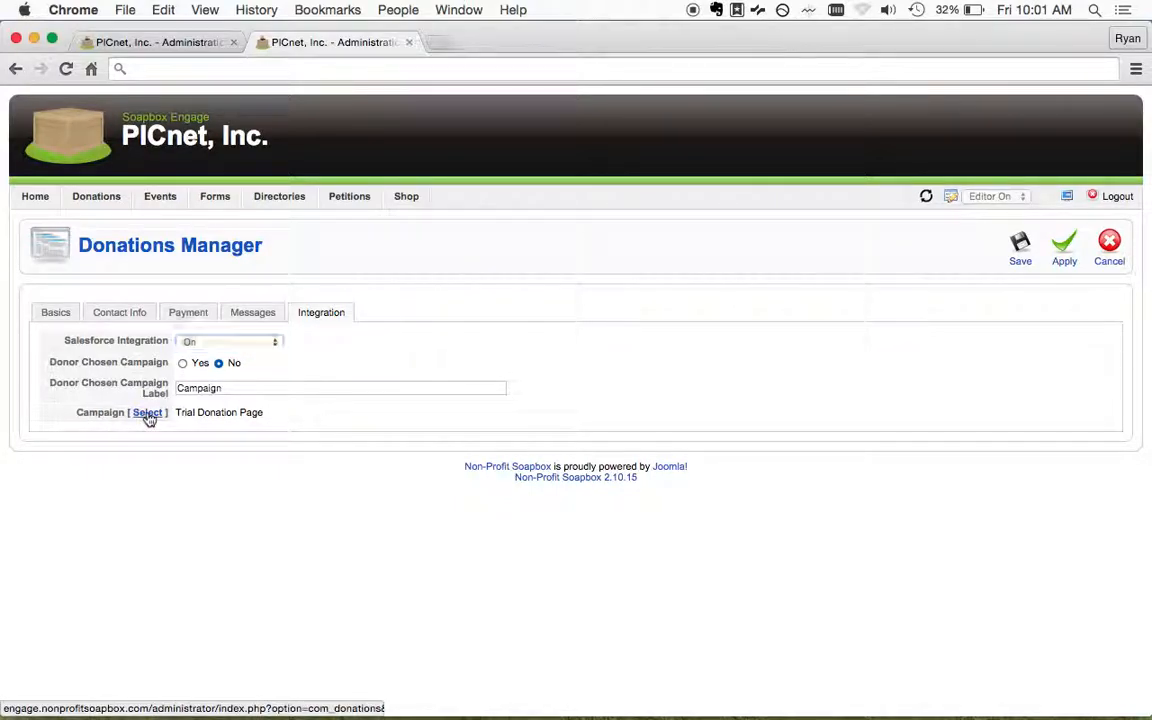
Step: Browse the Salesforce campaigns available for the form and close the list without choosing one
click(148, 414)
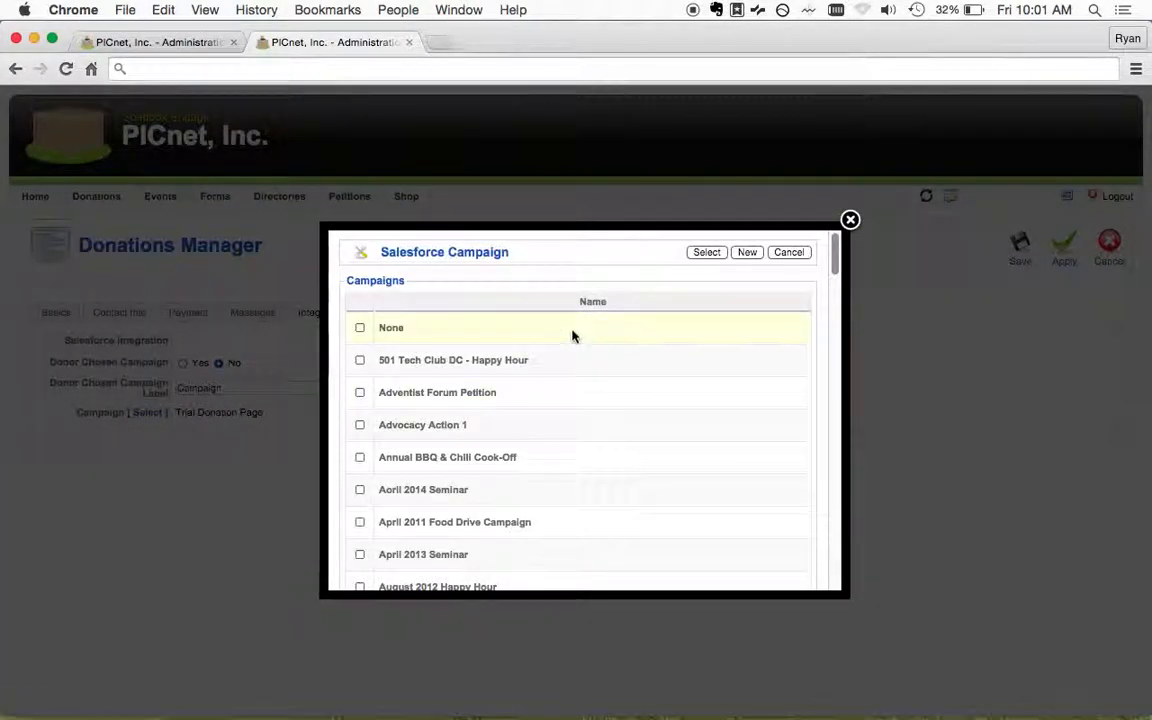
scroll(572, 335, down, 10)
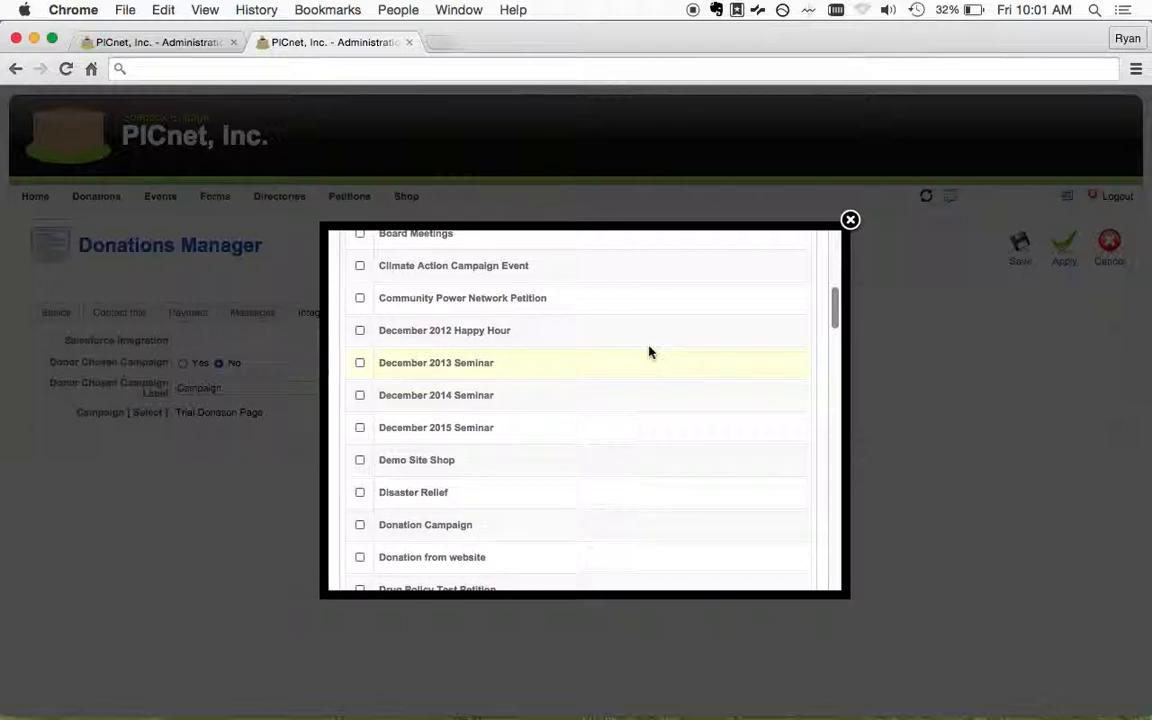
scroll(649, 352, up, 10)
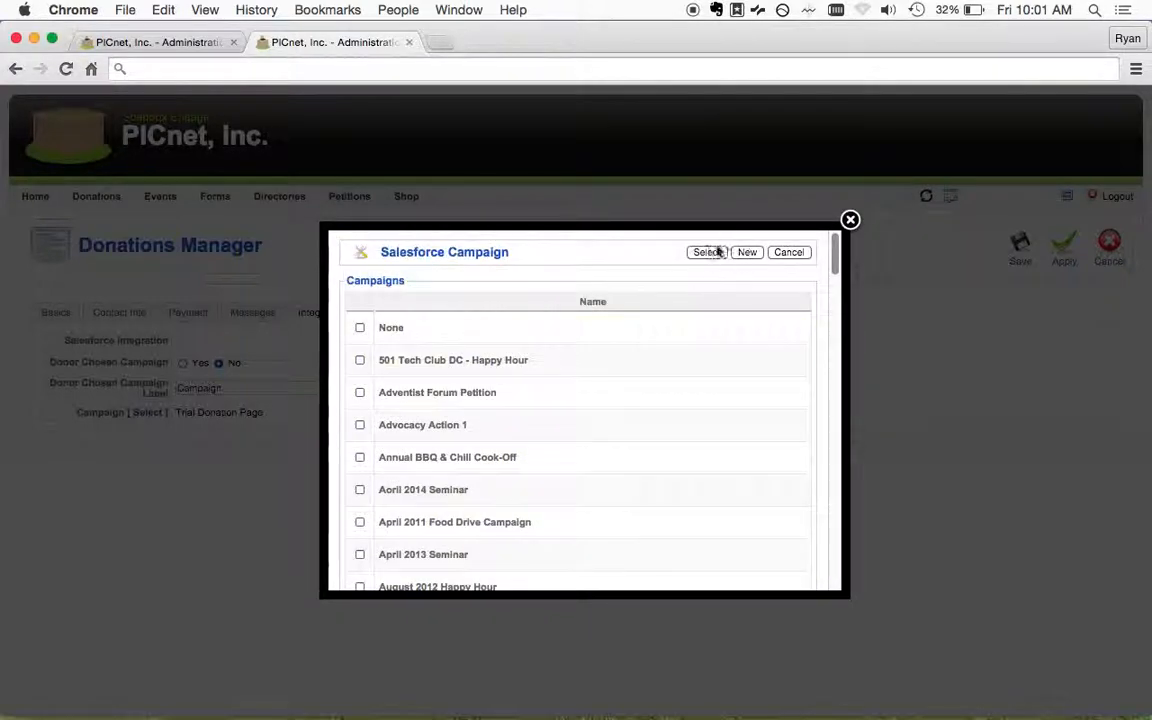
click(850, 220)
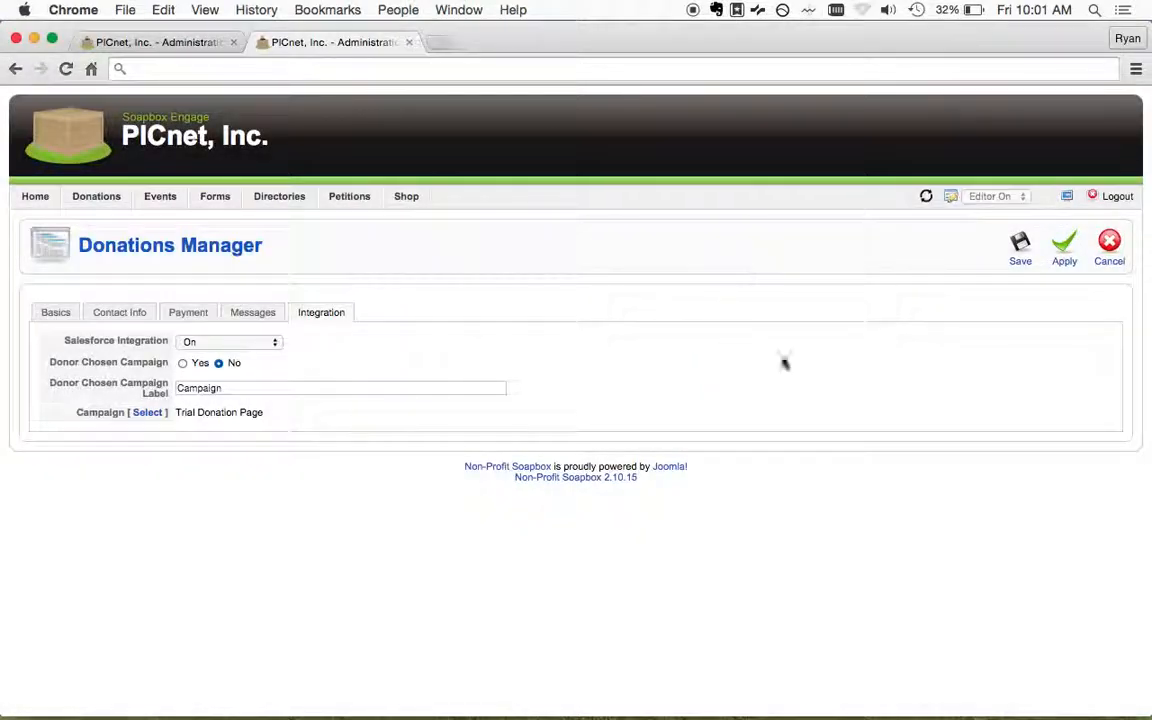
Step: Save the donation form and go to the other open administration page
click(1019, 250)
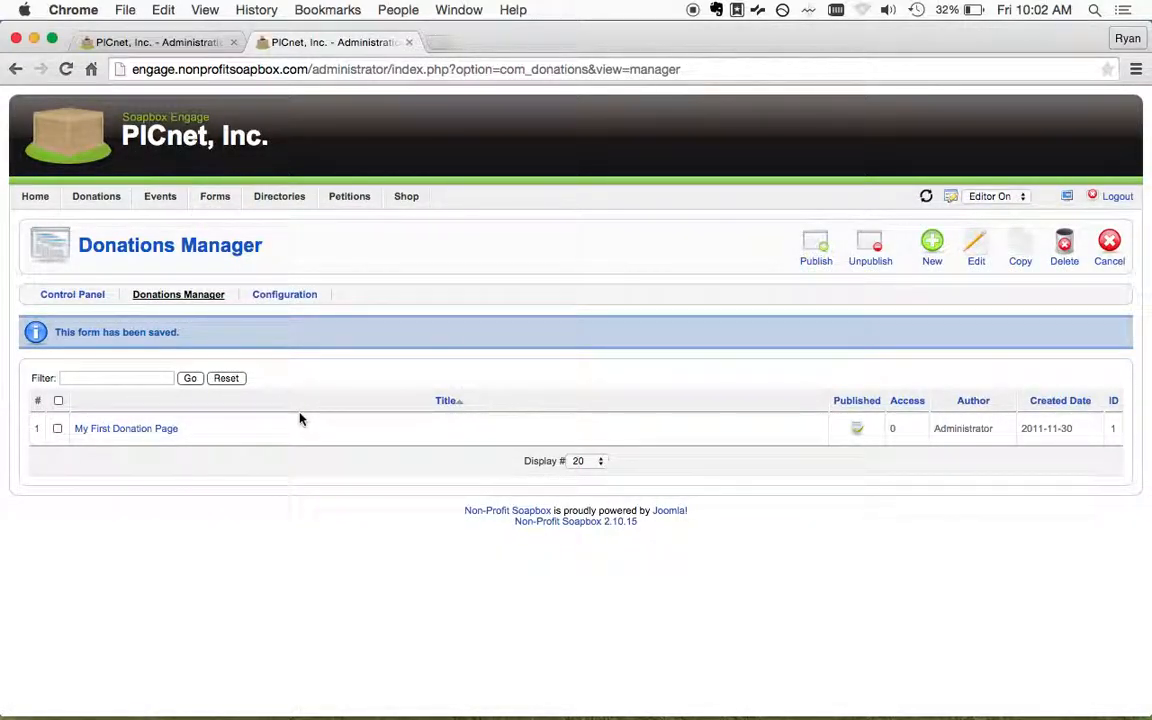
click(172, 47)
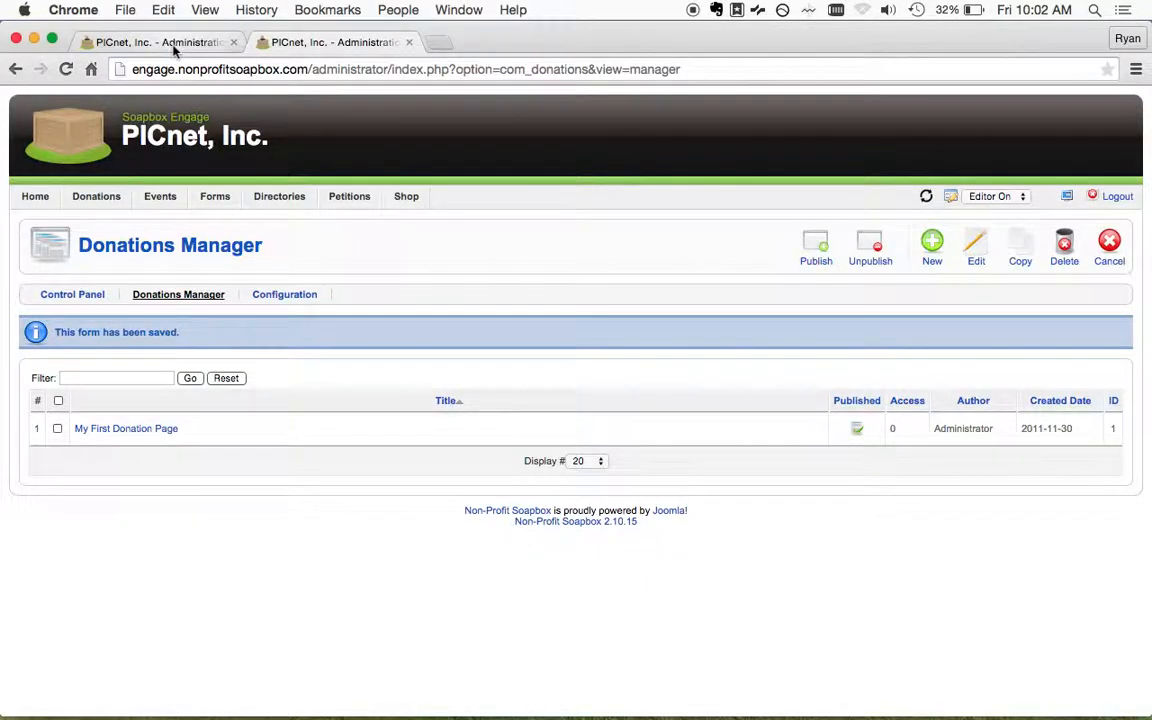